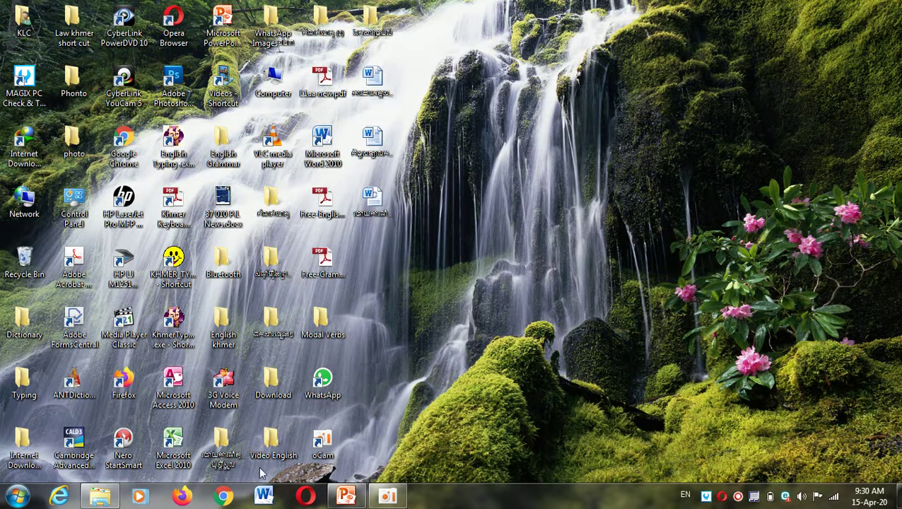
Step: Open YouTube in Firefox and check which account is signed in
click(185, 498)
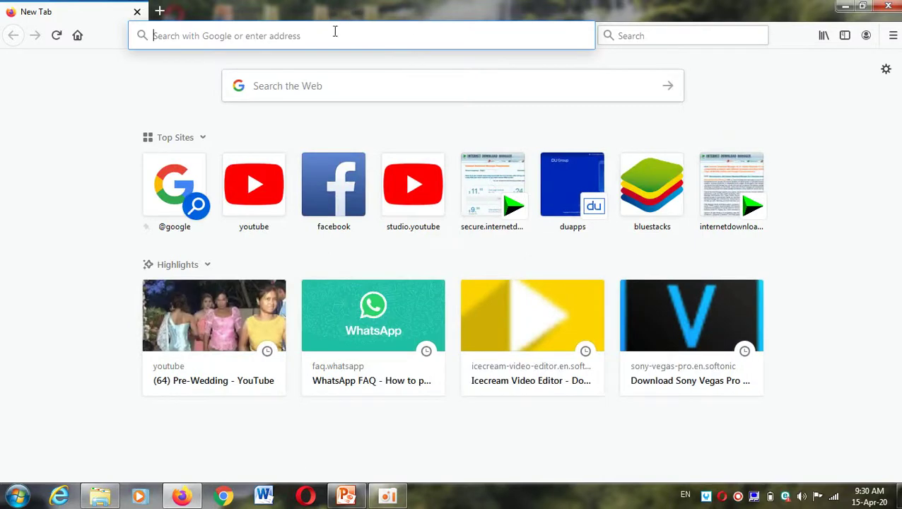
click(278, 32)
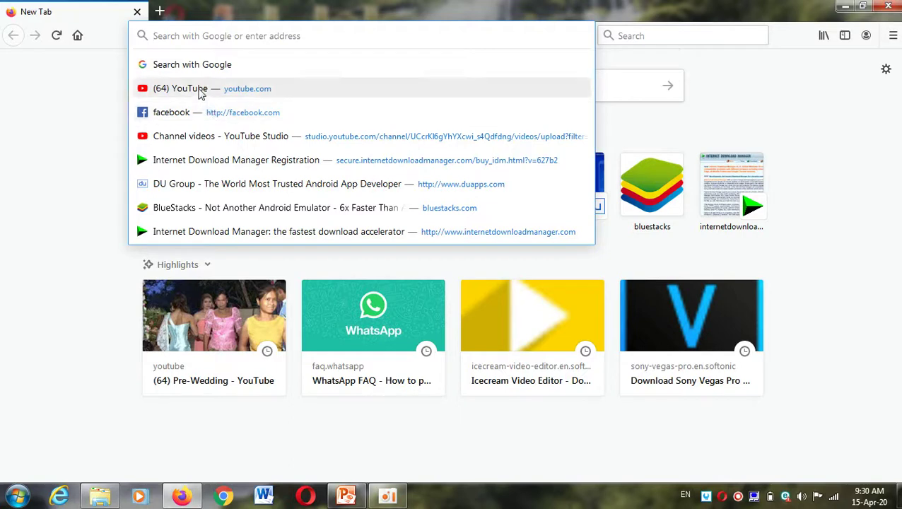
click(201, 94)
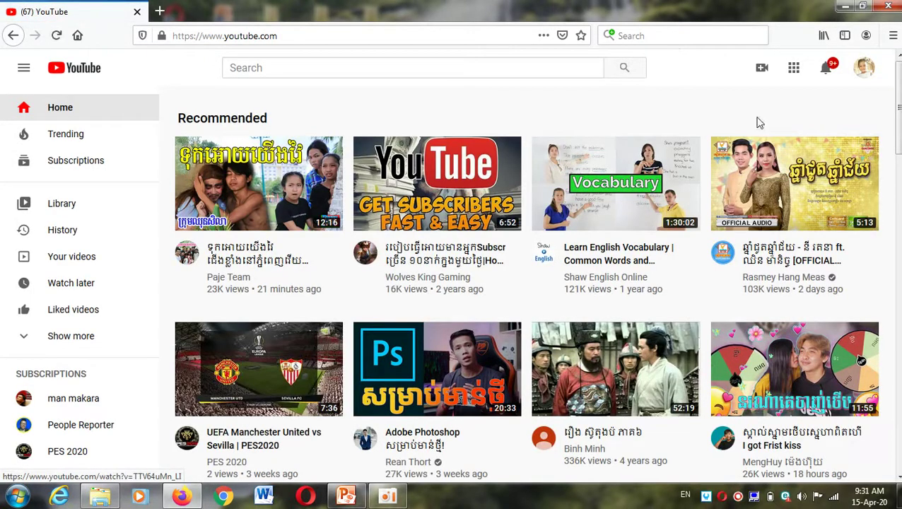
click(863, 69)
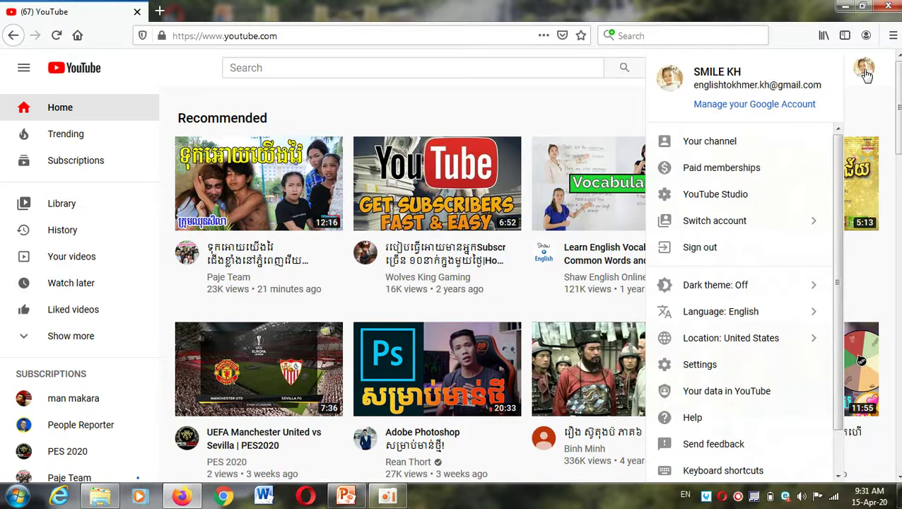
click(865, 70)
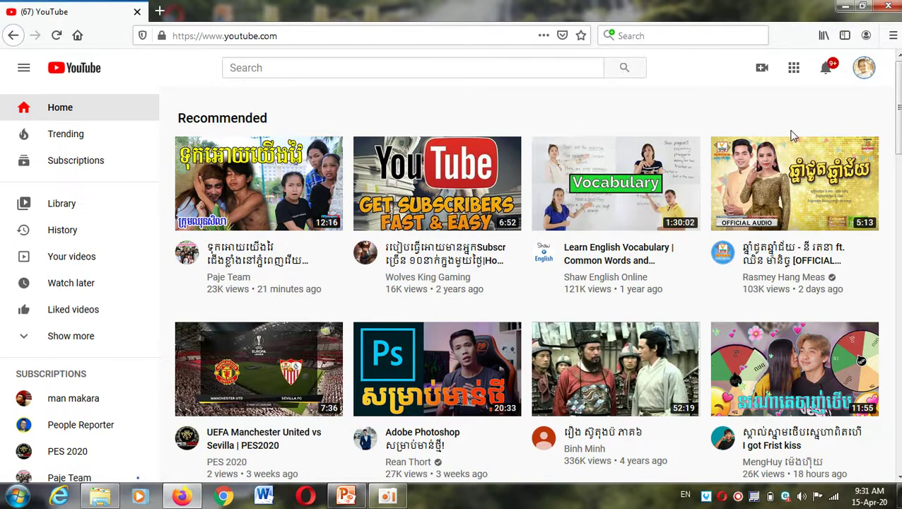
Step: Start a video upload and choose Chapter 2 Unit 2 The Months.flv from the Book Grade 6 folder on drive C
click(764, 71)
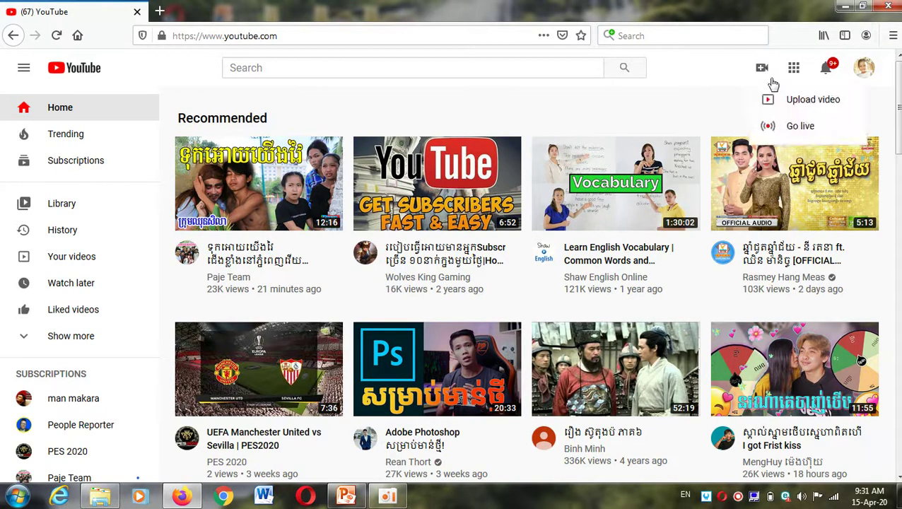
click(798, 106)
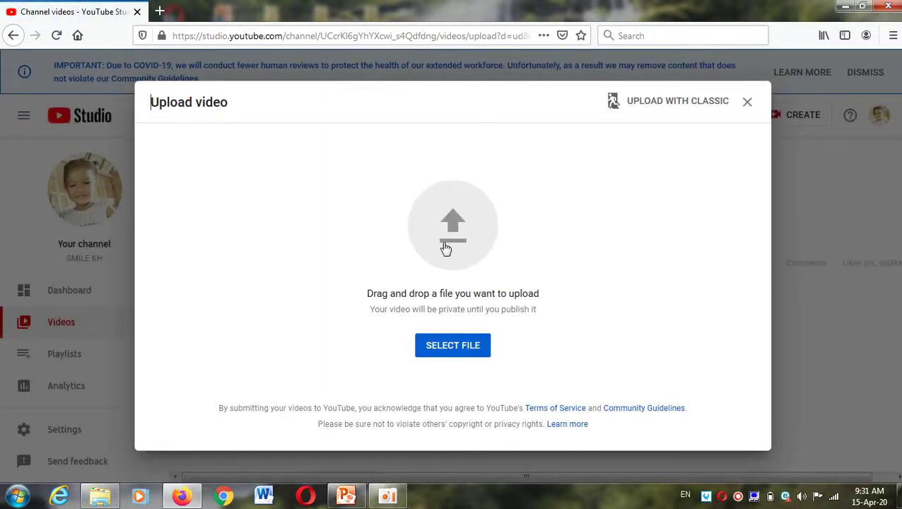
click(453, 354)
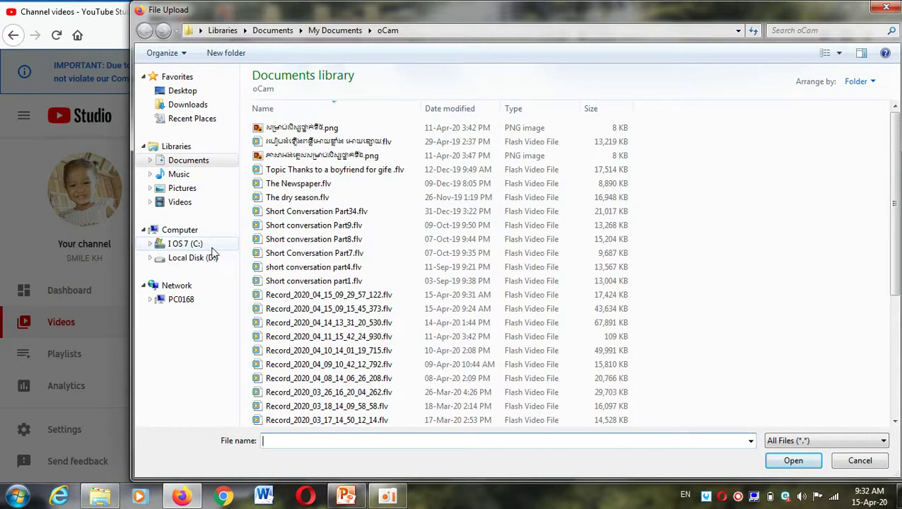
click(186, 244)
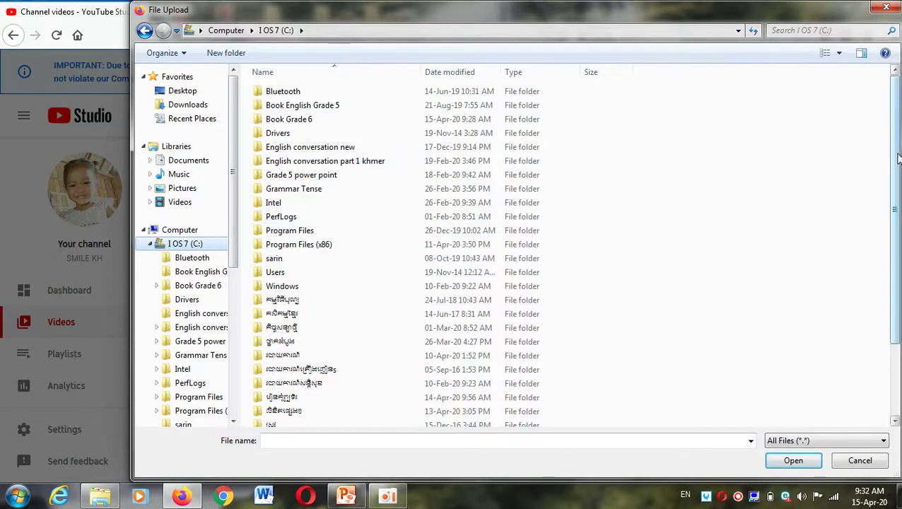
scroll(898, 159, down, 2)
scroll(898, 159, up, 2)
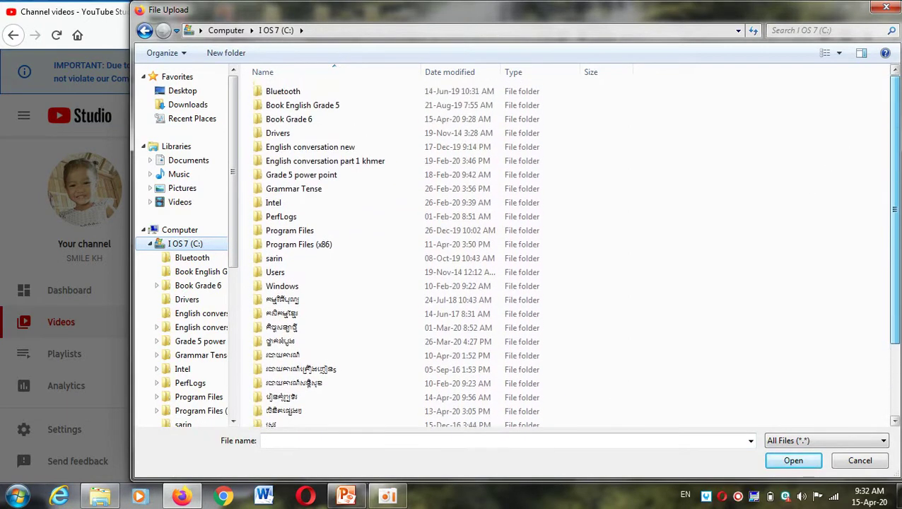
double_click(344, 122)
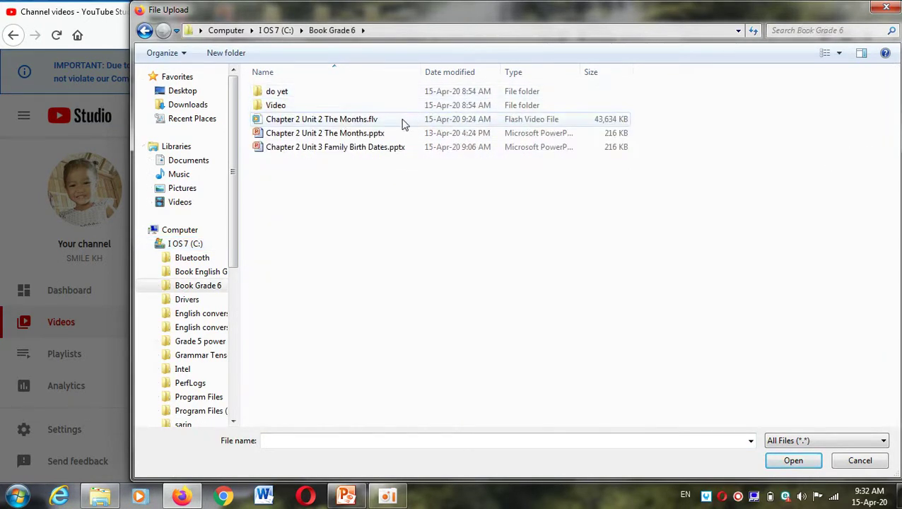
double_click(310, 122)
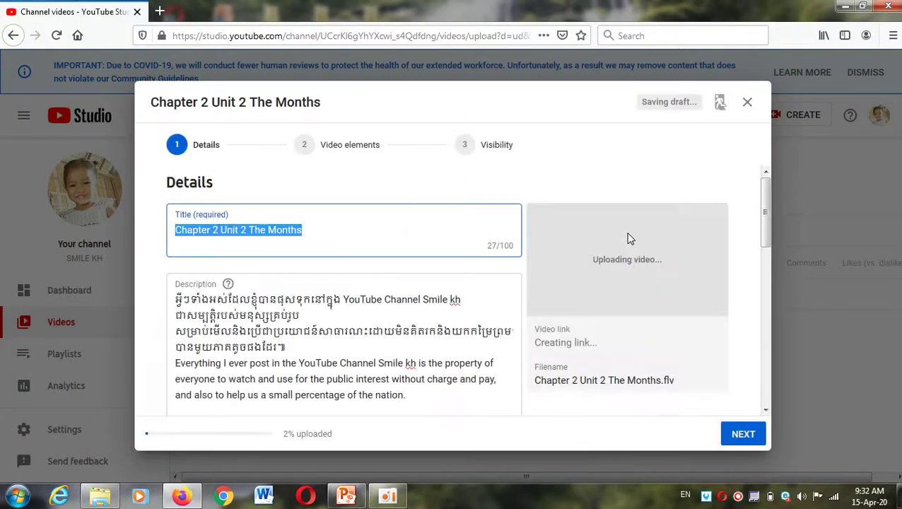
Step: Add slash separators to the video title so it reads "Chapter 2/ Unit 2 /The Months/"
click(321, 238)
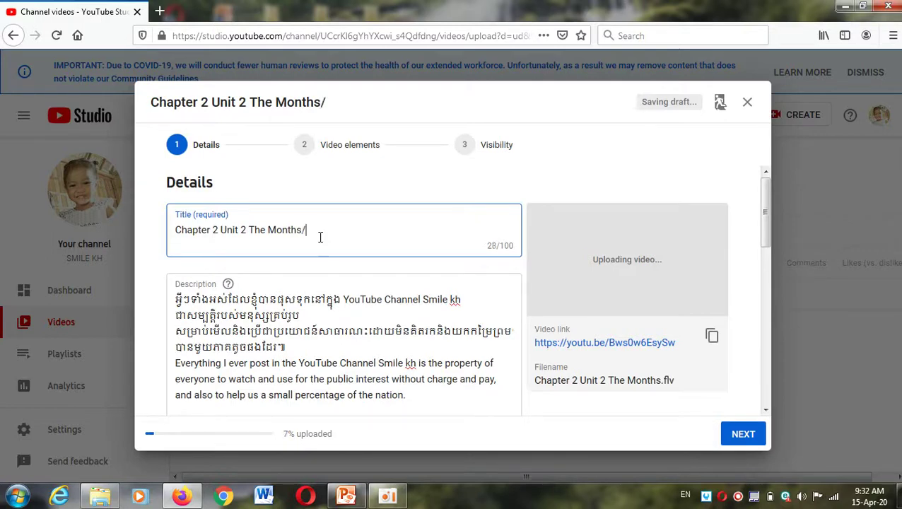
click(219, 230)
text(/)
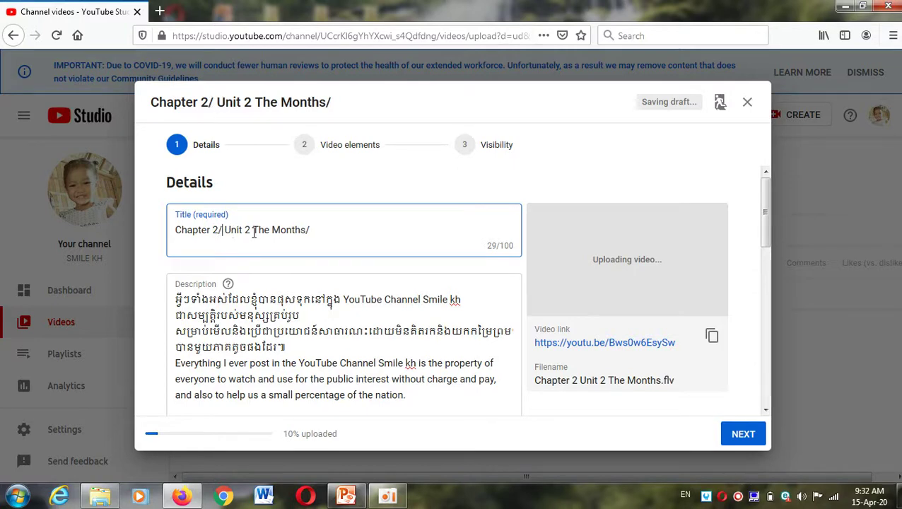
double_click(253, 233)
click(254, 233)
text(/)
Step: Append the Khmer translation "ជំពូកទី២/មេរៀនទី២/ខែ" to the end of the video title
click(319, 233)
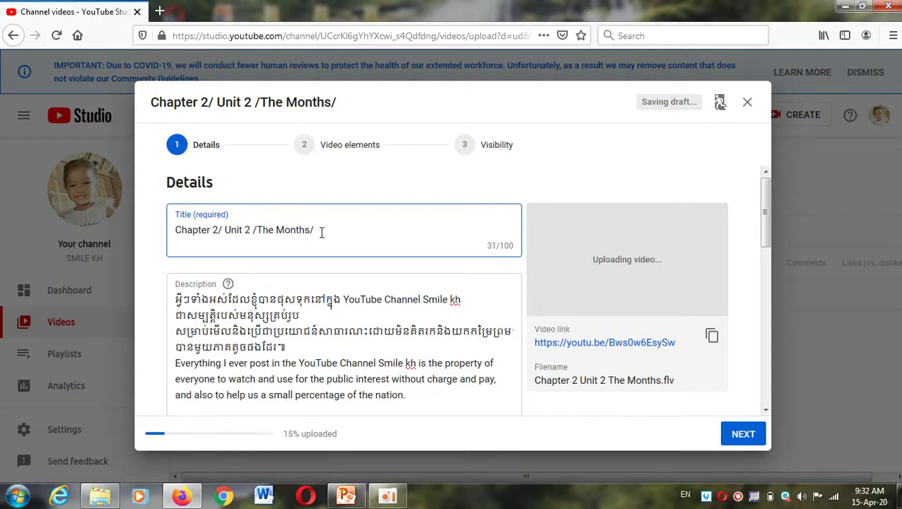
key(alt+shift)
text(ជំពូកទី)
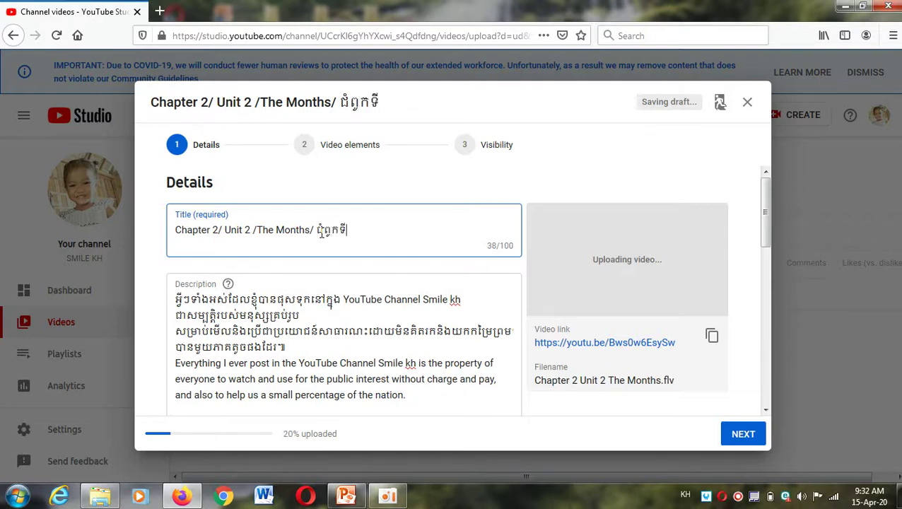
text(២)
key(alt+shift)
text(/មេ)
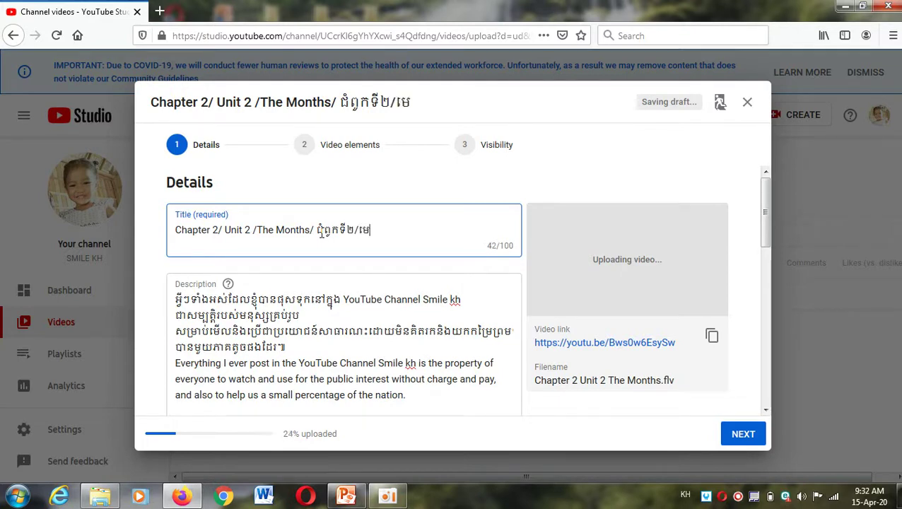
text(រៀនទ)
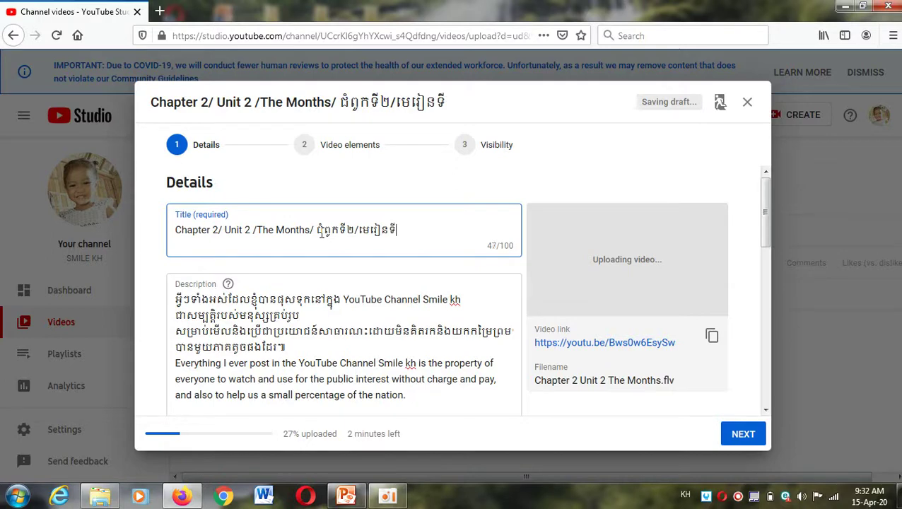
text(ី២/)
text(ច)
key(BackSpace)
text(ច)
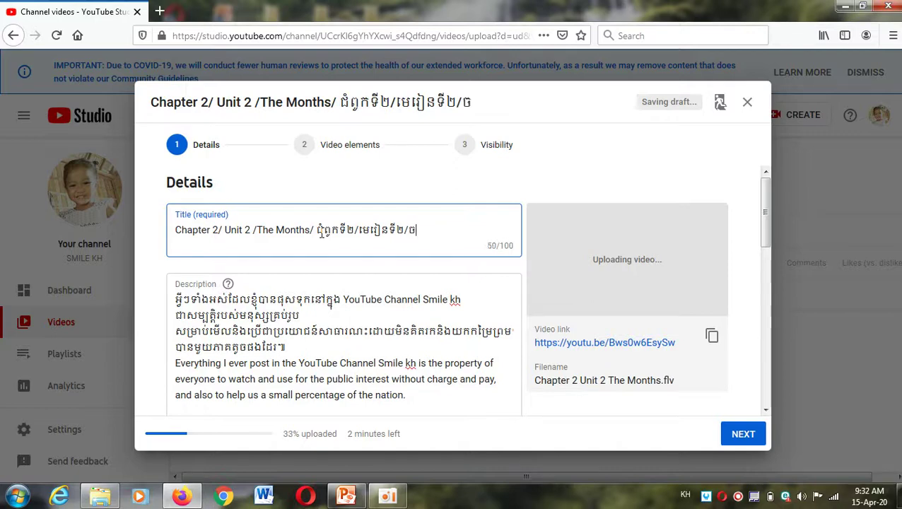
key(BackSpace)
text(ខែ)
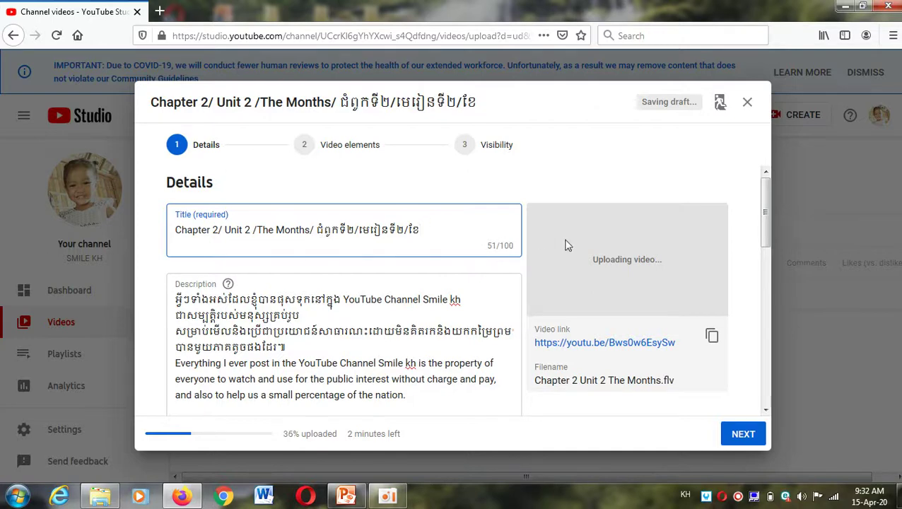
Step: Declare the video as not made for kids and continue to the video elements
click(743, 436)
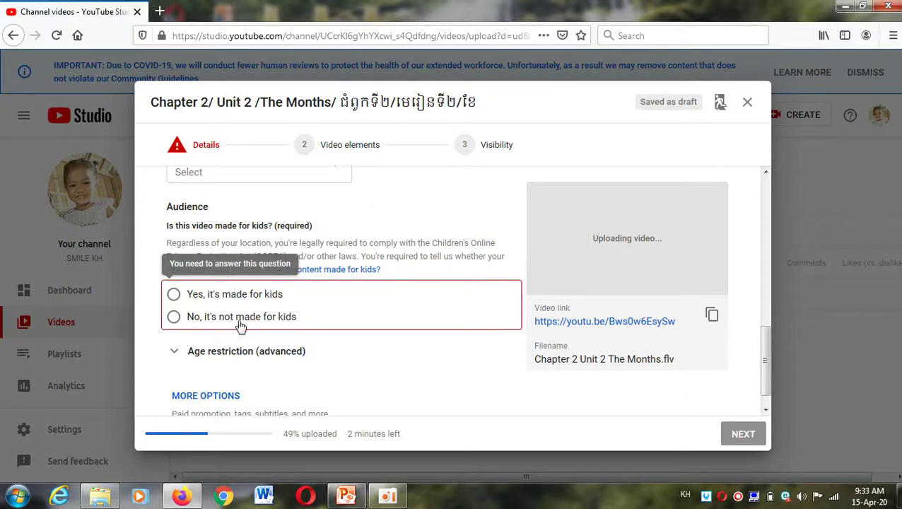
click(173, 317)
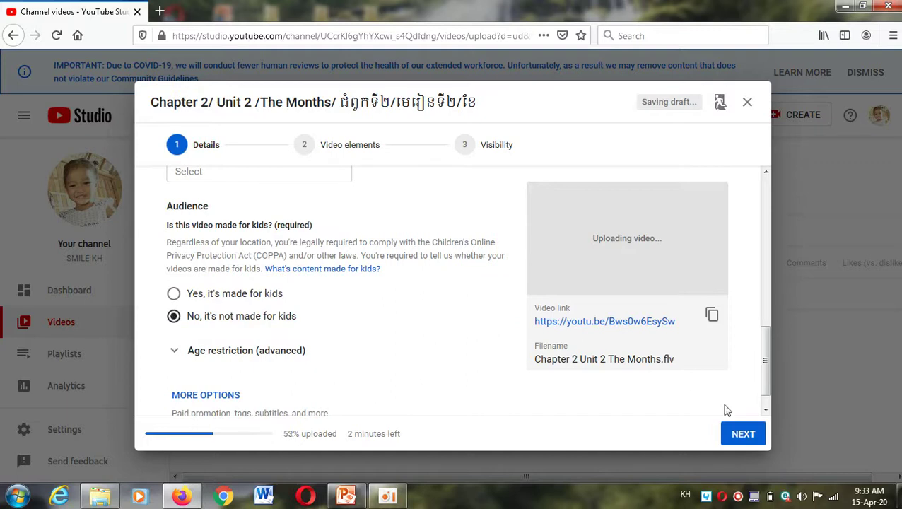
click(750, 437)
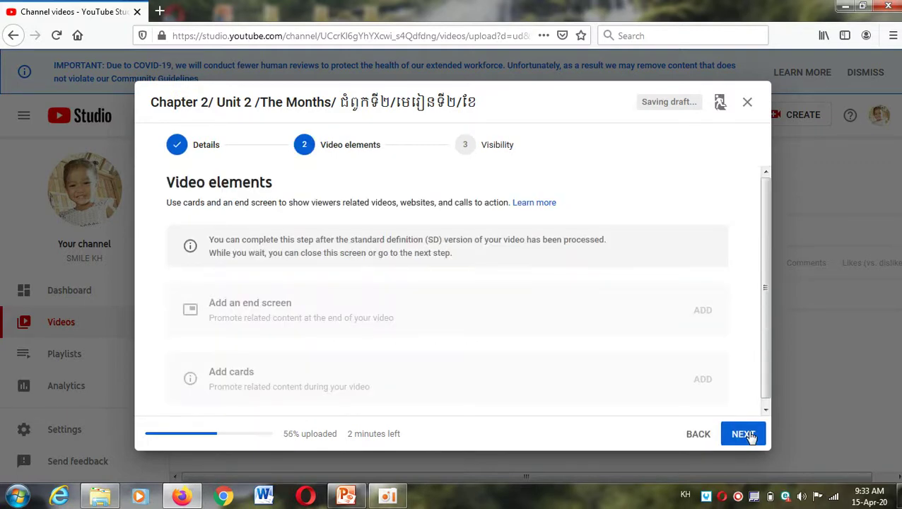
Step: Skip the video elements, then publish the video publicly as an instant Premiere and dismiss the upload status dialog
click(751, 436)
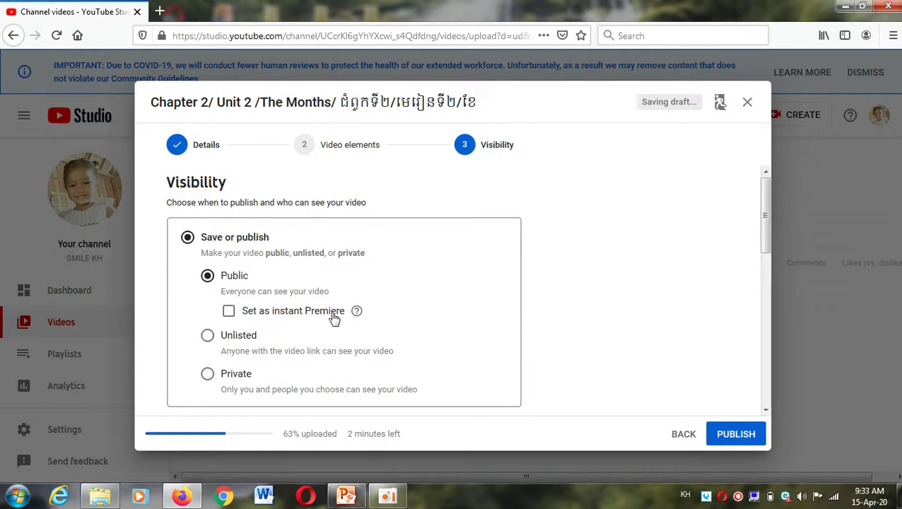
click(228, 313)
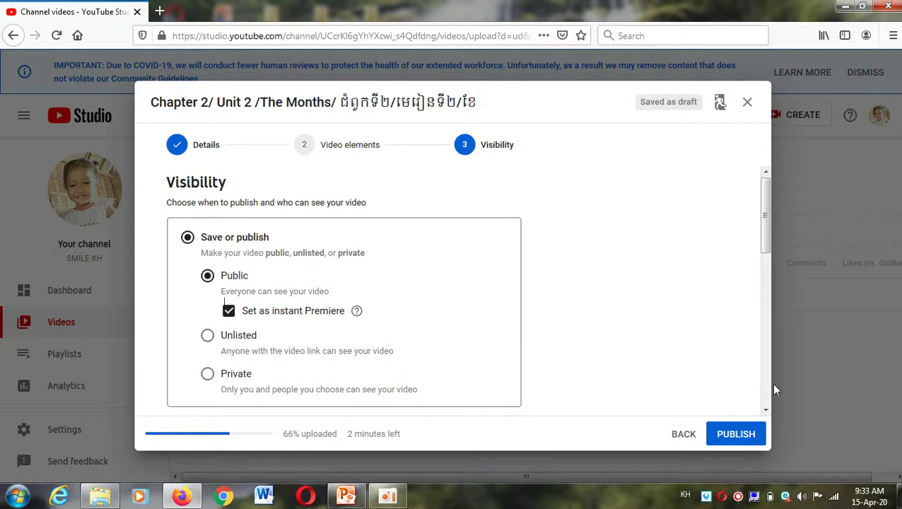
click(736, 434)
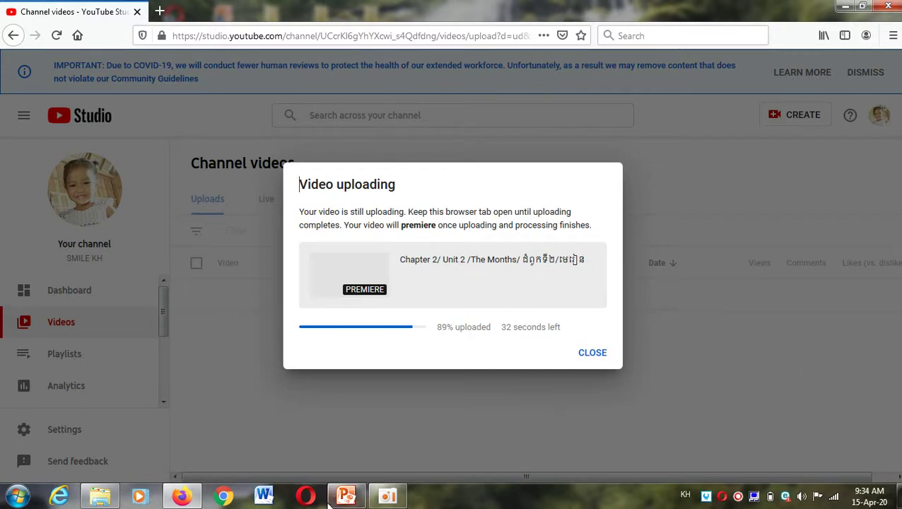
mouse_move(359, 497)
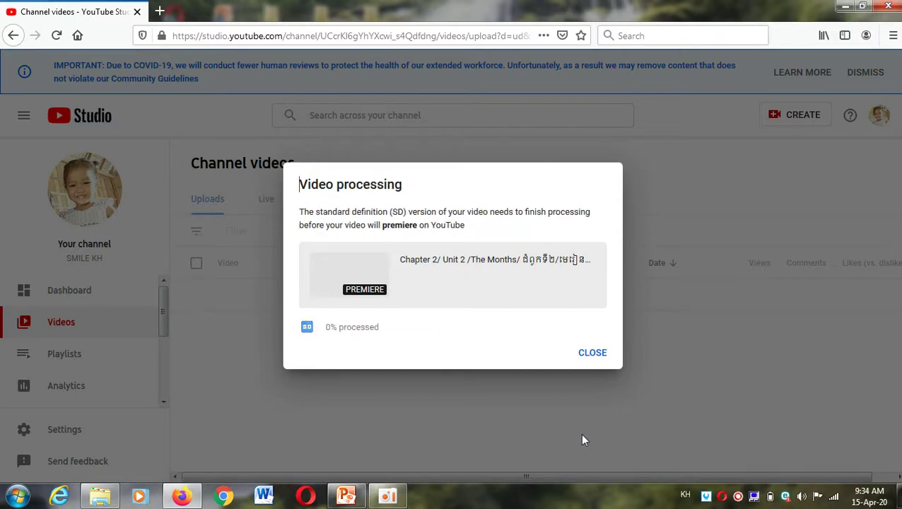
click(600, 360)
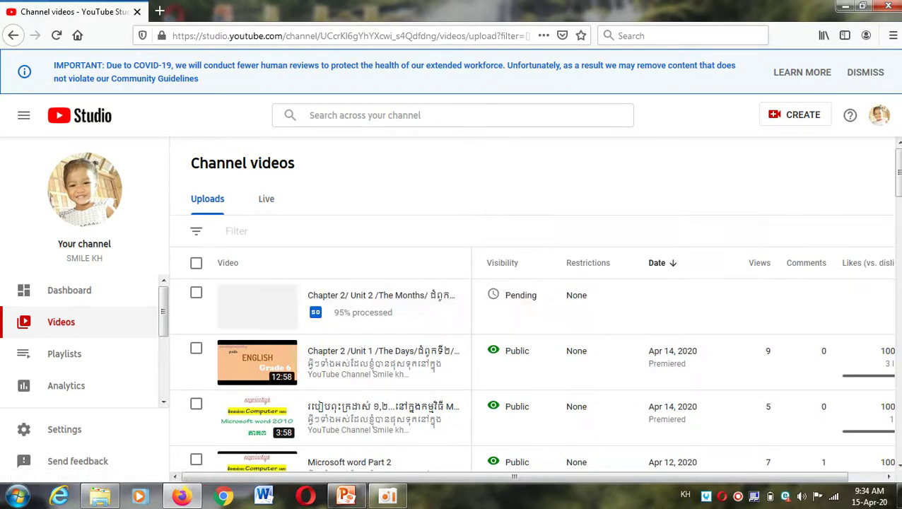
Step: Open the details of the newly uploaded Chapter 2/ Unit 2 /The Months video for editing
scroll(899, 185, down, 3)
scroll(899, 186, up, 3)
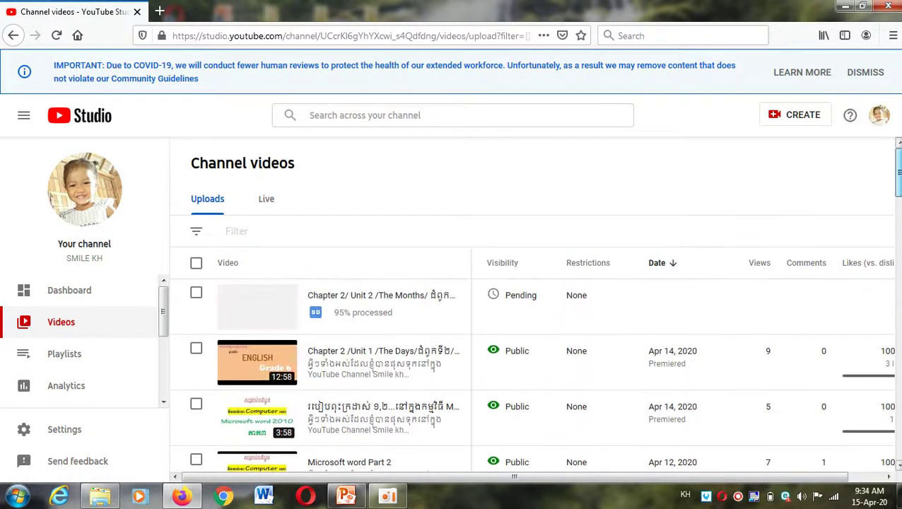
mouse_move(445, 310)
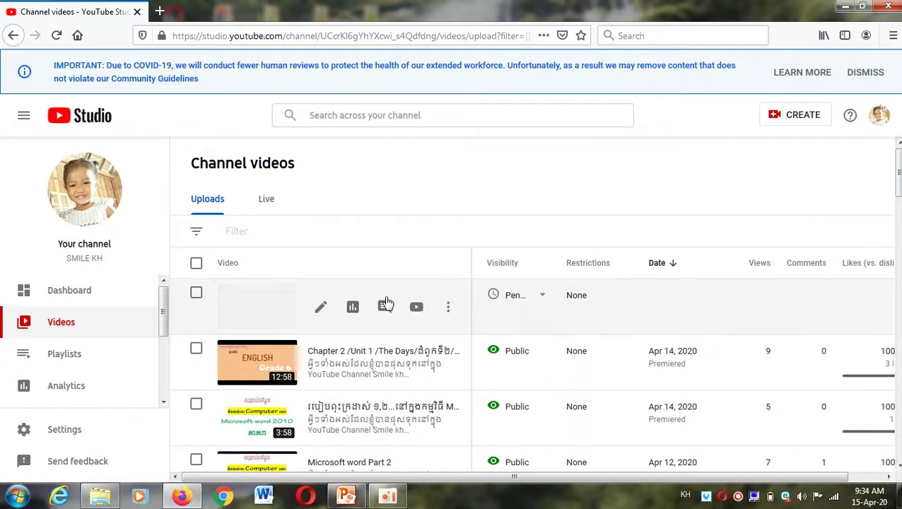
click(321, 310)
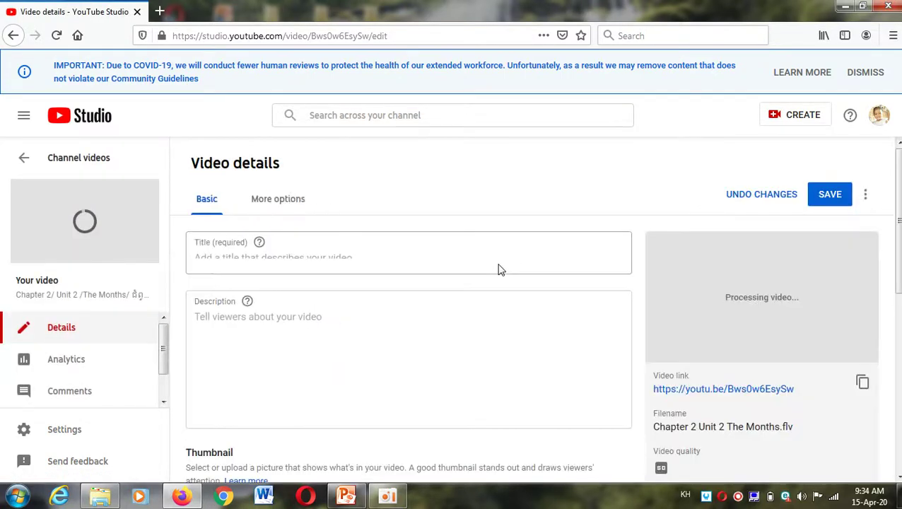
Step: Upload the English Grade 6 image ភាសាអង់គ្លេសសម្រាប់សិស្សថ្នាក់ទី៦.png from the oCam folder in Documents as the video's custom thumbnail and save the changes
drag(899, 184, 698, 278)
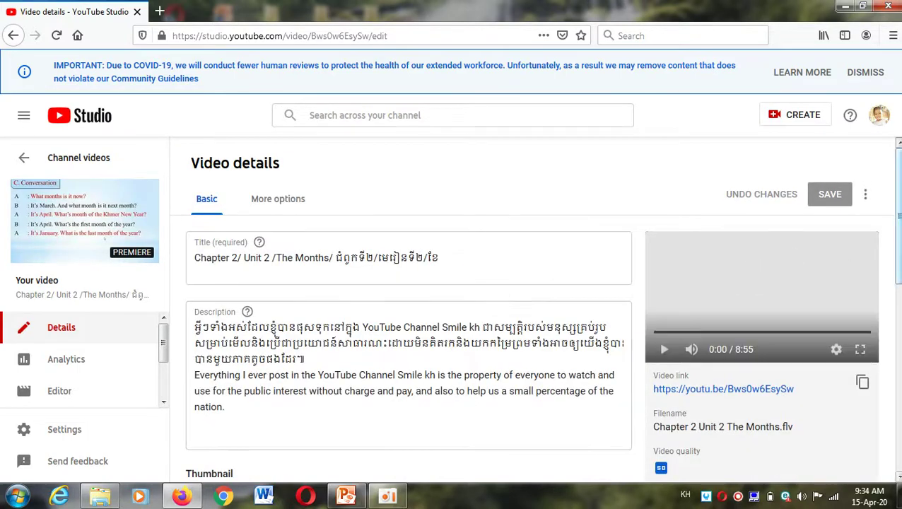
scroll(566, 280, down, 3)
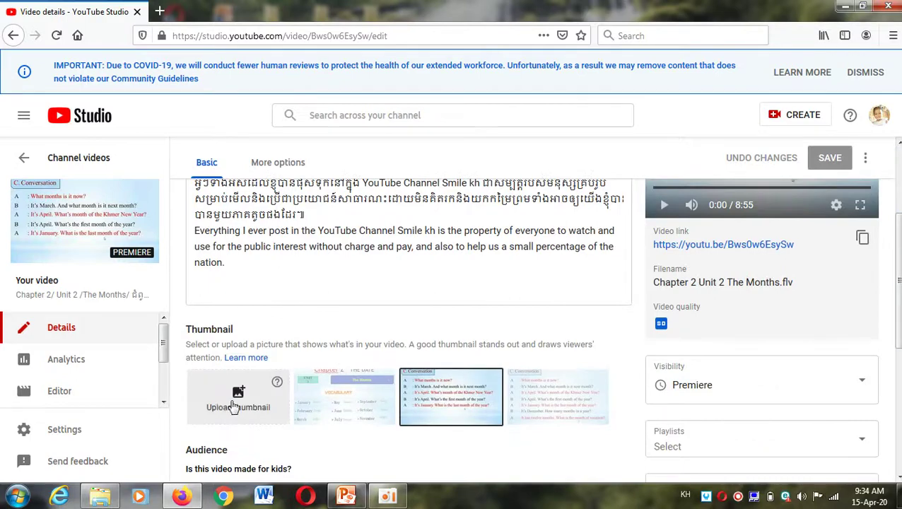
click(237, 397)
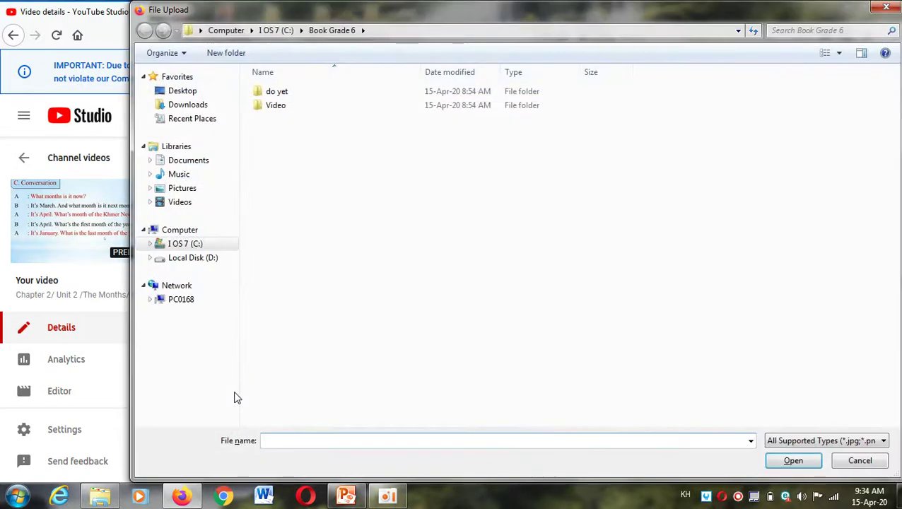
click(205, 162)
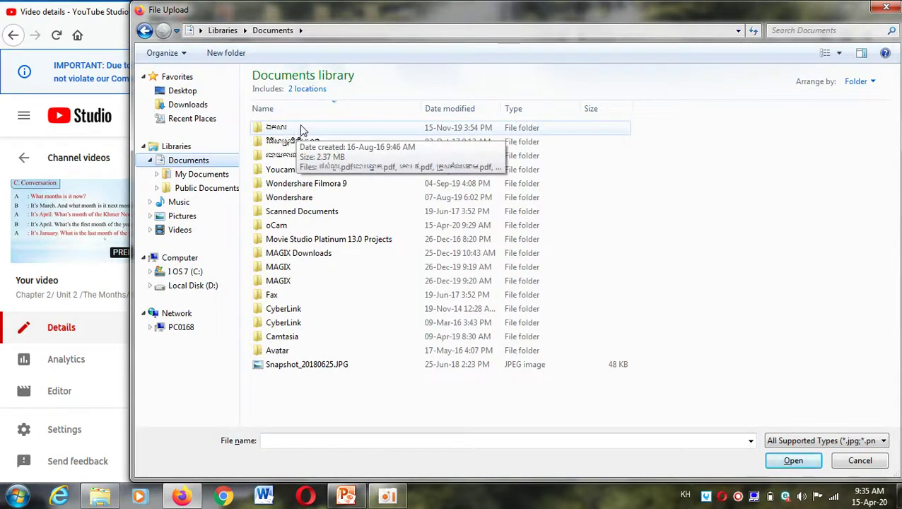
double_click(280, 224)
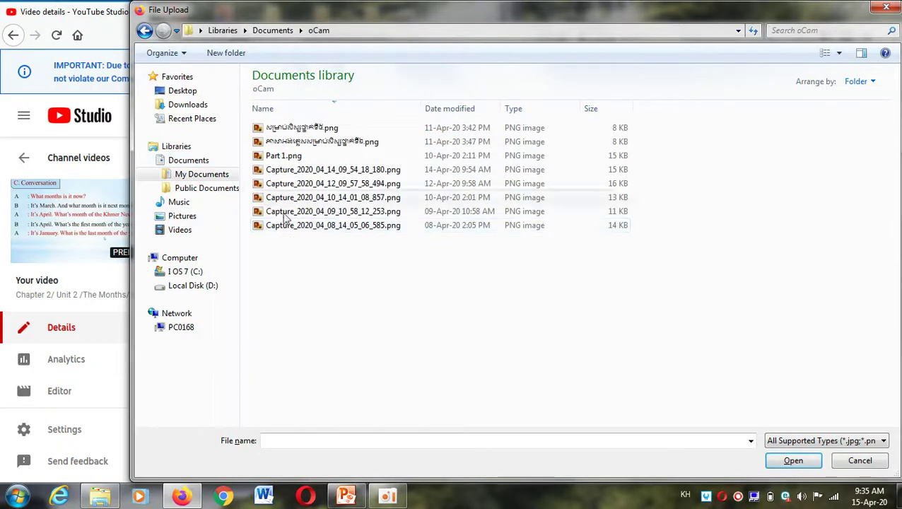
click(316, 143)
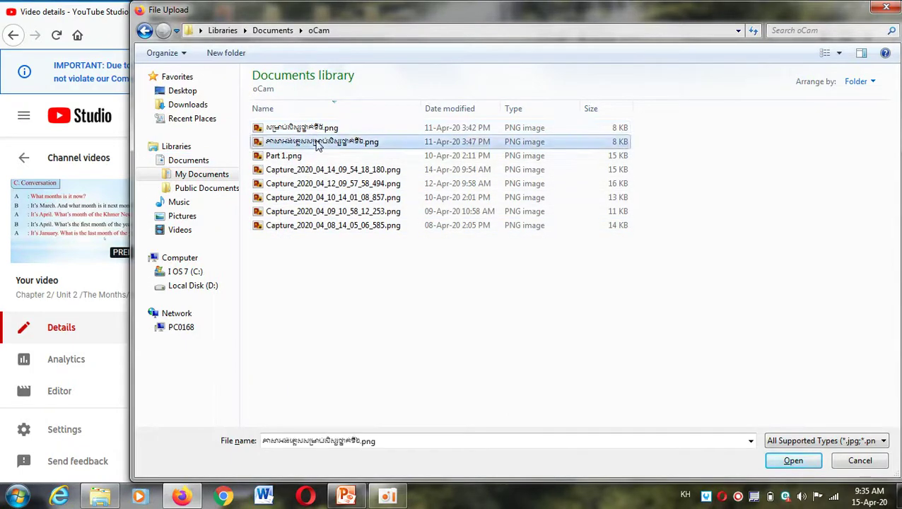
double_click(317, 143)
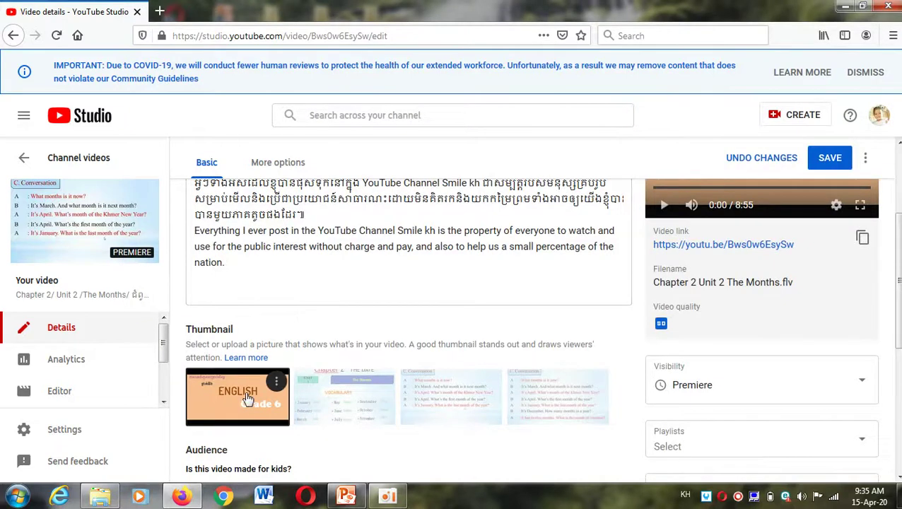
click(832, 159)
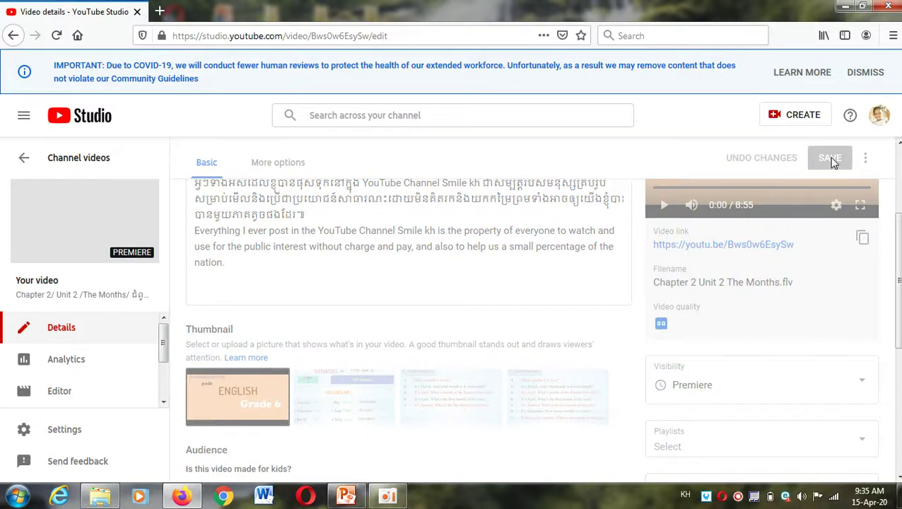
scroll(542, 332, down, 5)
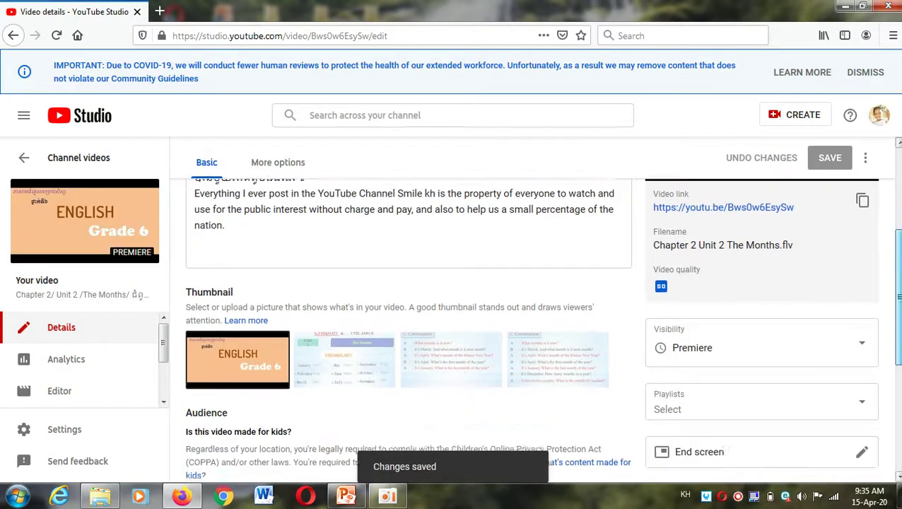
scroll(541, 331, down, 2)
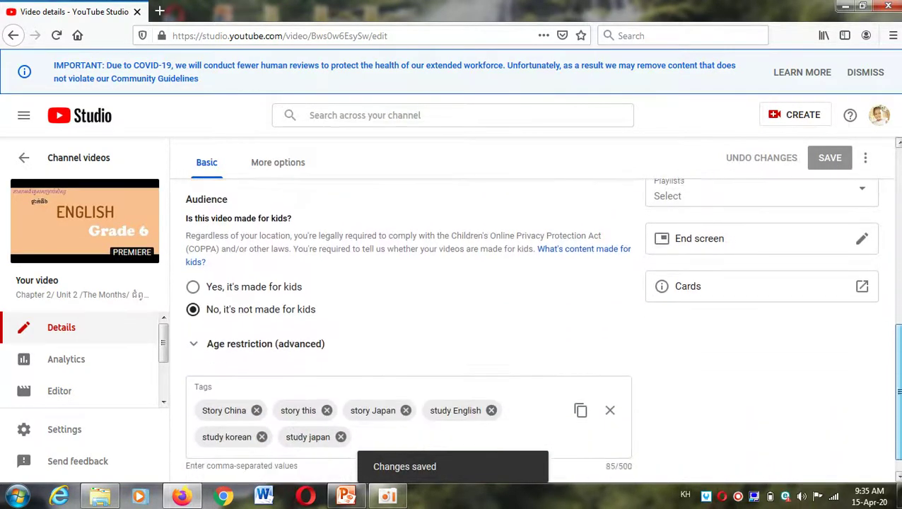
scroll(899, 375, up, 1)
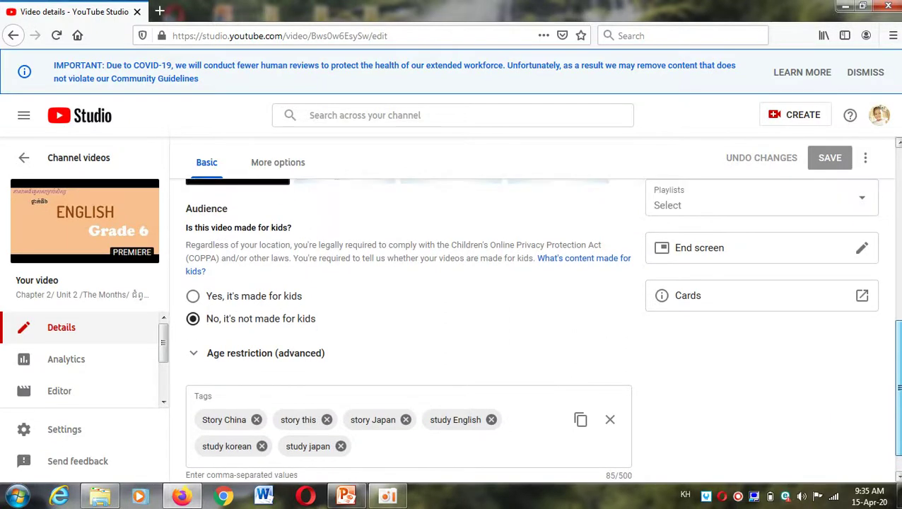
scroll(899, 375, down, 1)
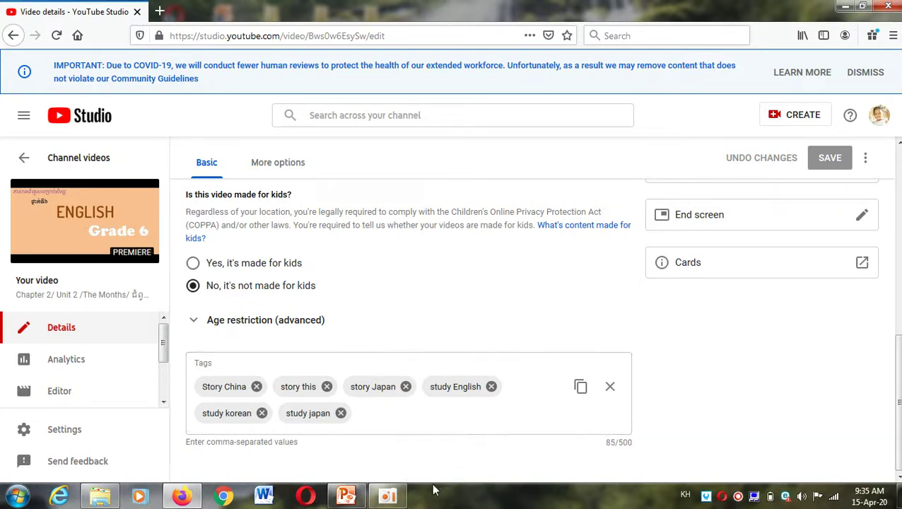
click(382, 502)
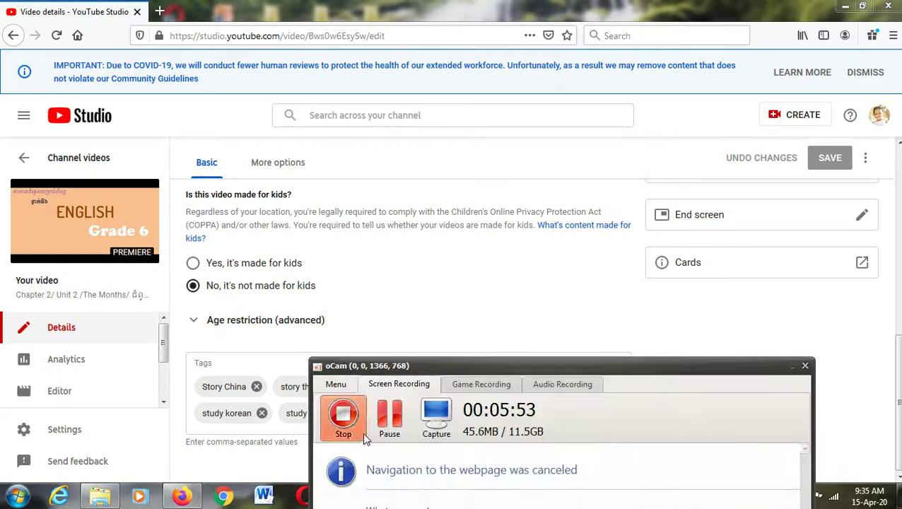